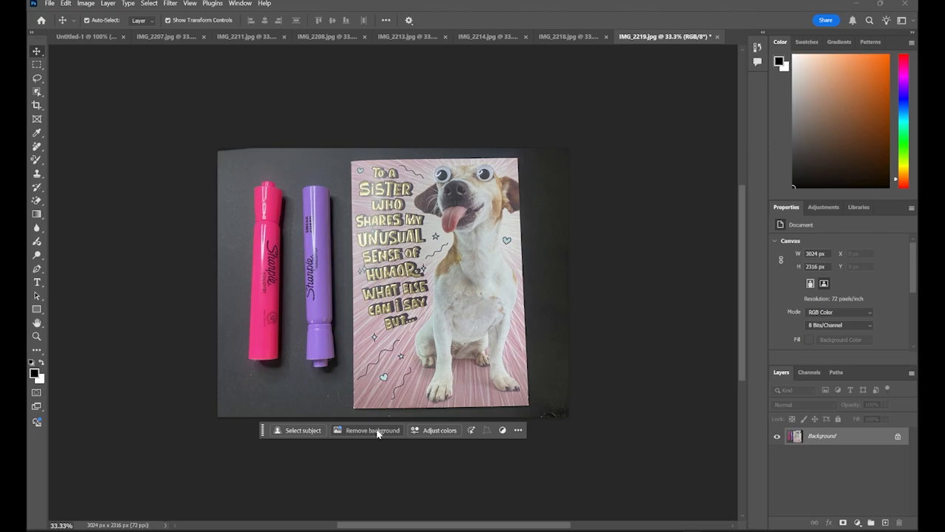
Try to remove the background of the IMG_2219.jpg photo with on-device processing
click(378, 432)
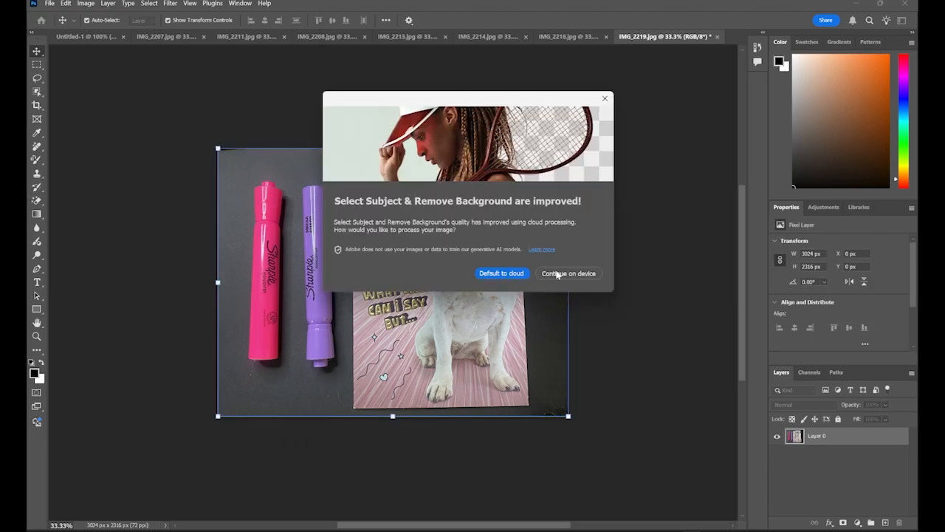
click(557, 274)
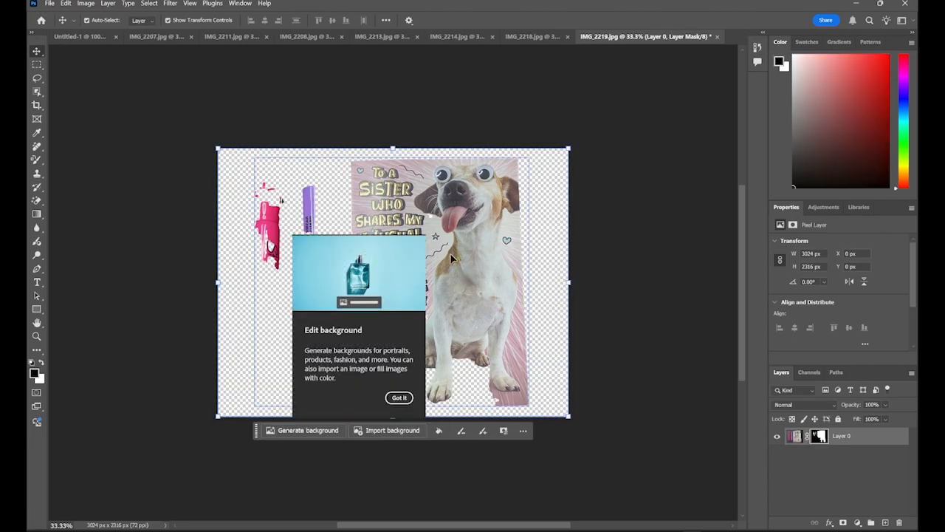
key(ctrl+z)
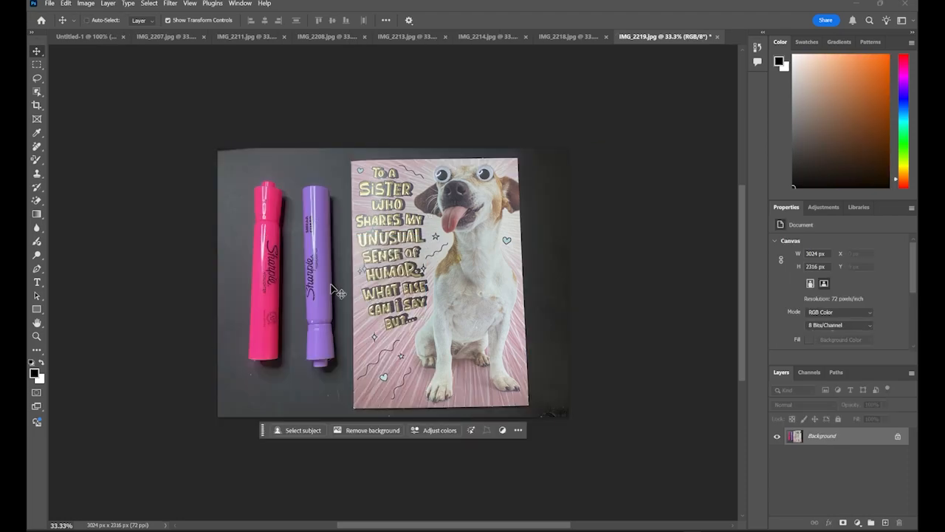
Copy the two highlighters from a rectangular selection onto a new layer, and unlock and hide the original photo layer
click(37, 65)
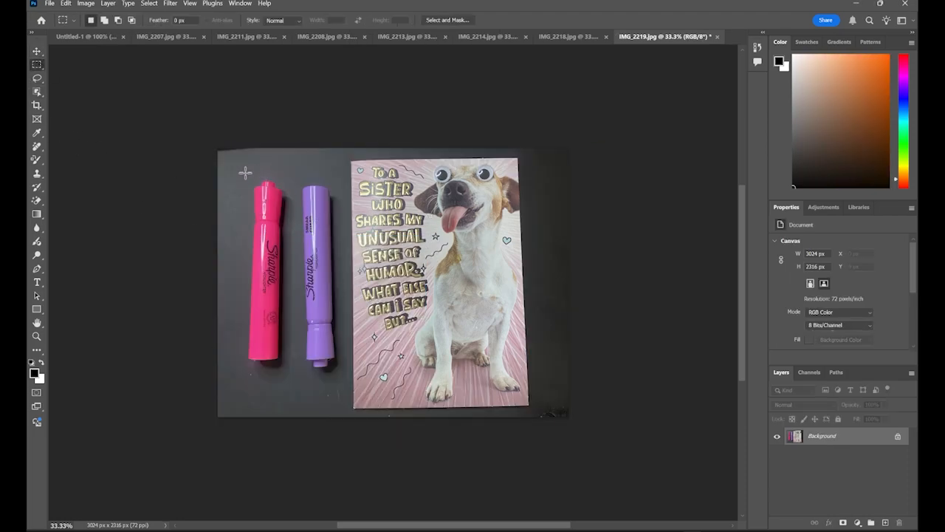
drag(246, 174, 344, 377)
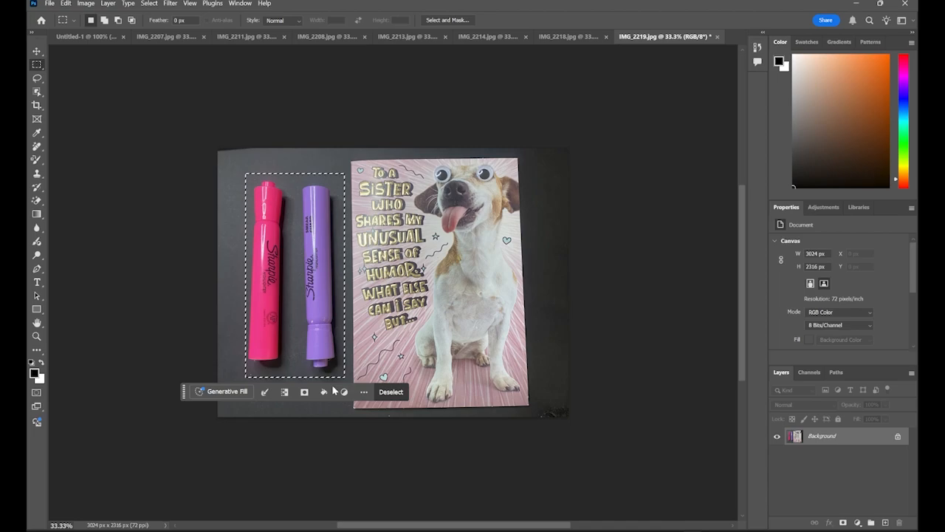
key(ctrl+j)
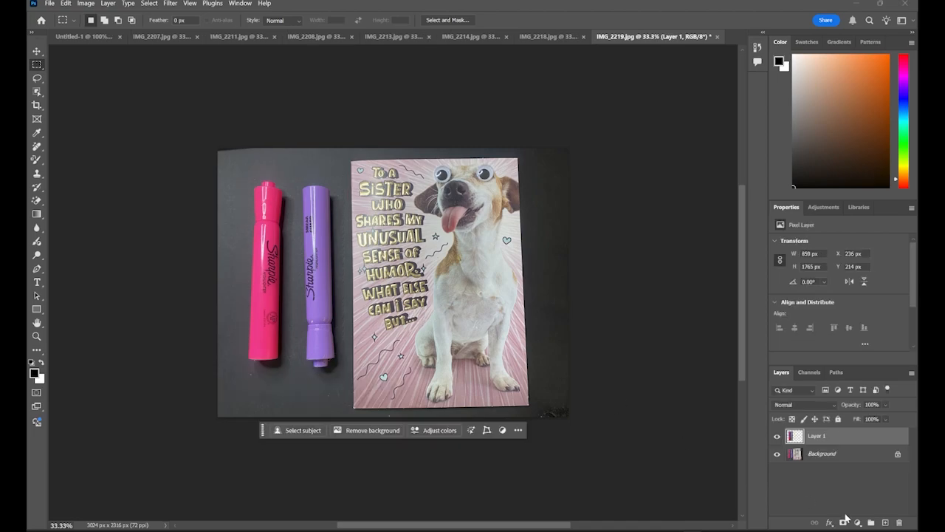
click(898, 455)
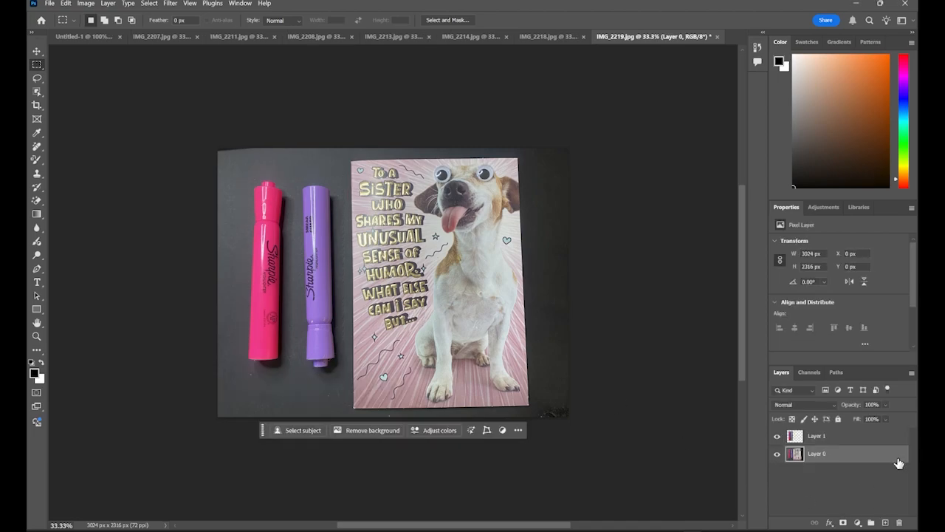
click(778, 456)
click(833, 437)
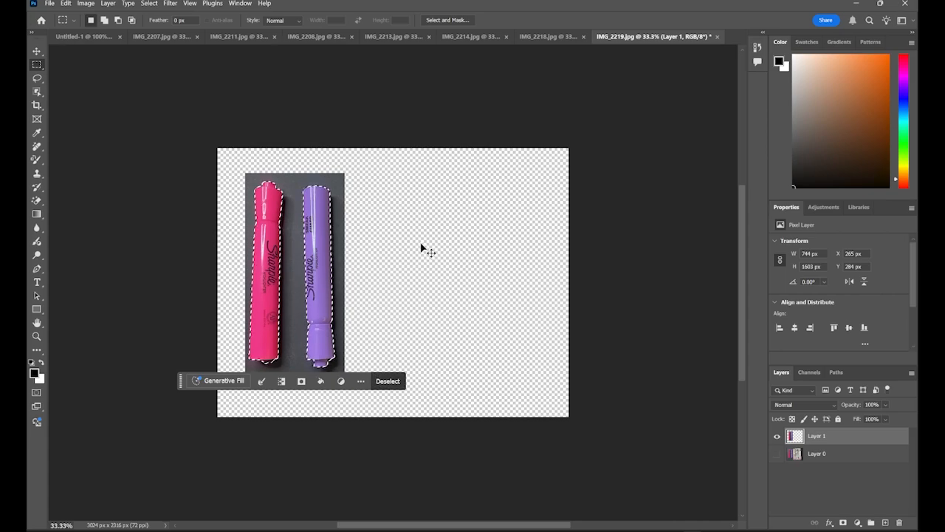
Paste the highlighters into the Untitled-1 document, scale them to about 24.3% and place them in the canvas's upper-left corner
click(87, 36)
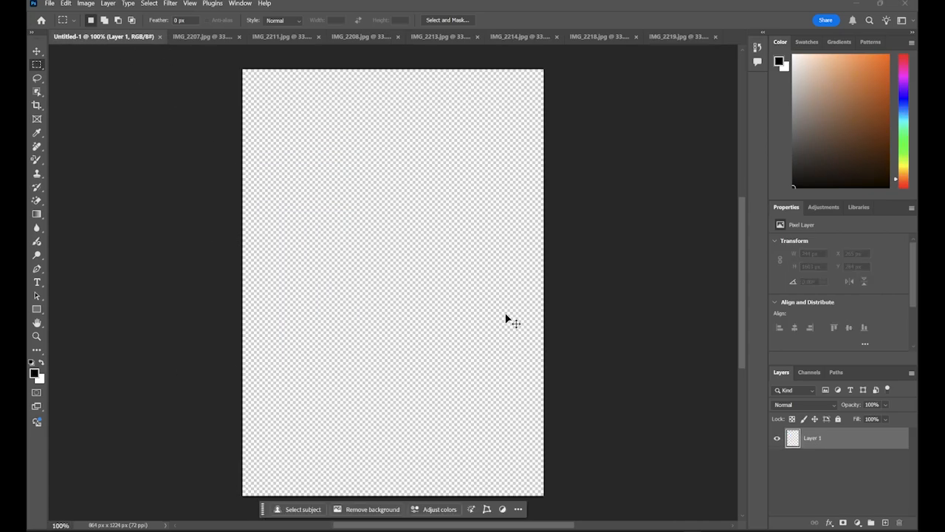
key(ctrl+v)
click(35, 52)
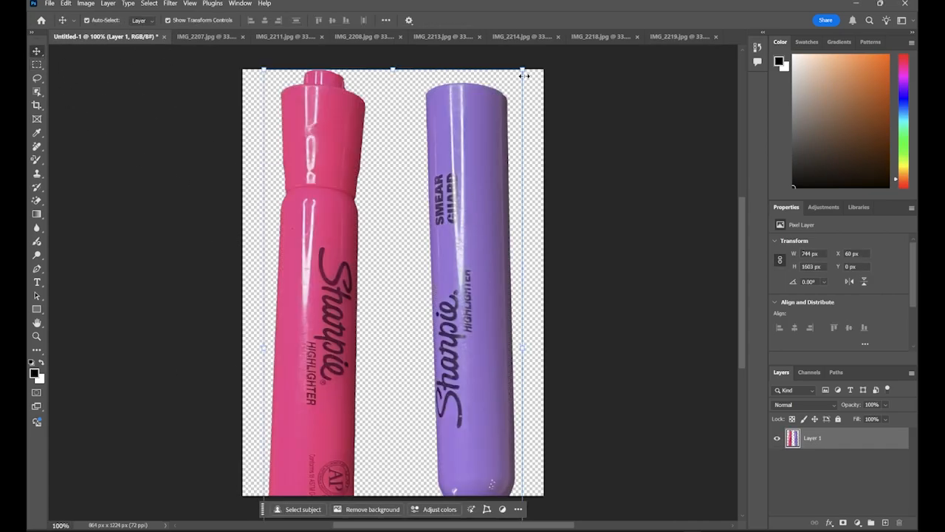
drag(523, 75, 380, 211)
drag(362, 256, 312, 139)
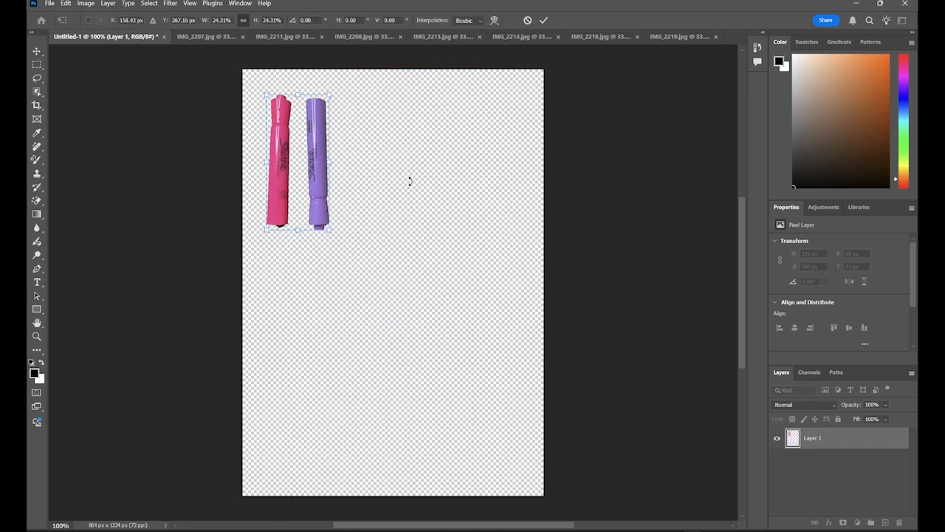
key(Return)
Lasso and delete the dark remnants at the lower ends of the pink and purple highlighters
key(ctrl+plus)
key(l)
mouse_move(160, 171)
mouse_down()
mouse_move(206, 176)
mouse_move(199, 161)
mouse_move(171, 175)
mouse_up()
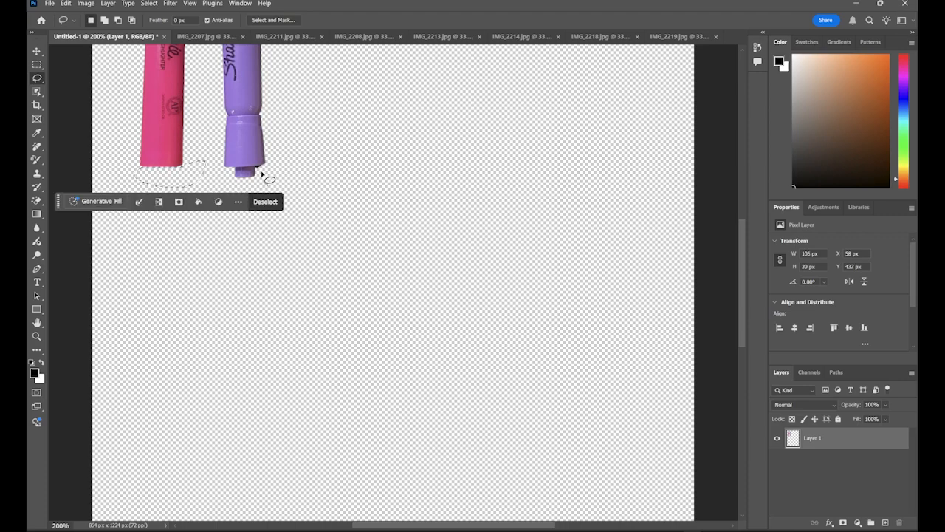
mouse_move(257, 164)
mouse_down()
mouse_move(274, 169)
mouse_move(263, 177)
mouse_up()
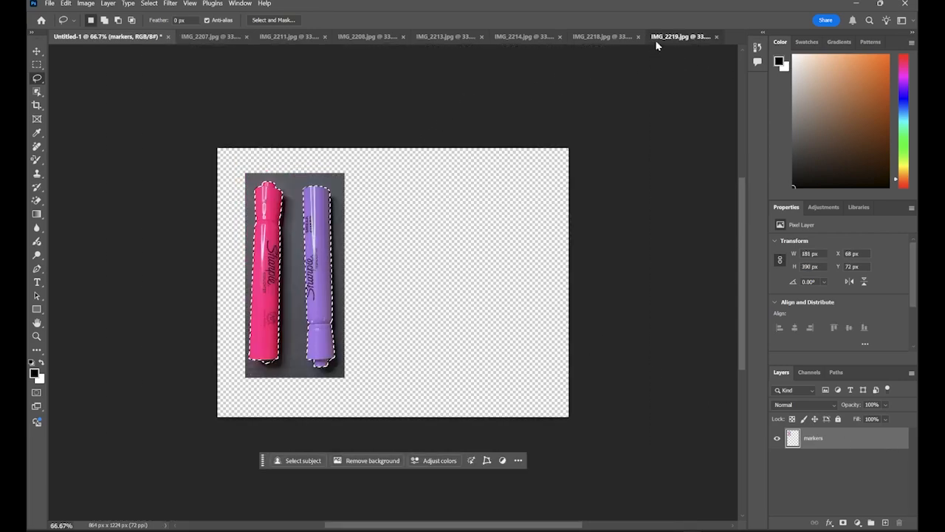
In IMG_2219.jpg, show the original photo layer in place of the highlighter copy and make a rectangular selection around the dog greeting card
click(656, 37)
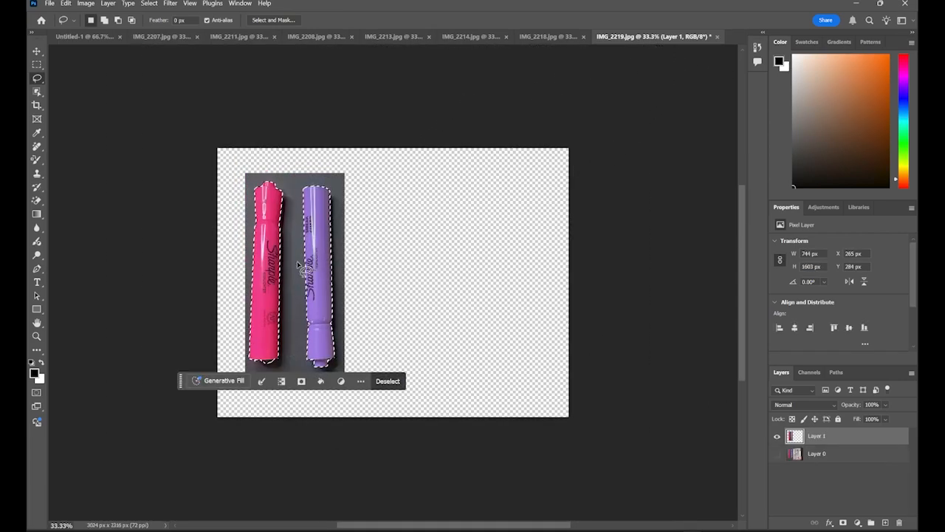
key(ctrl+d)
click(774, 435)
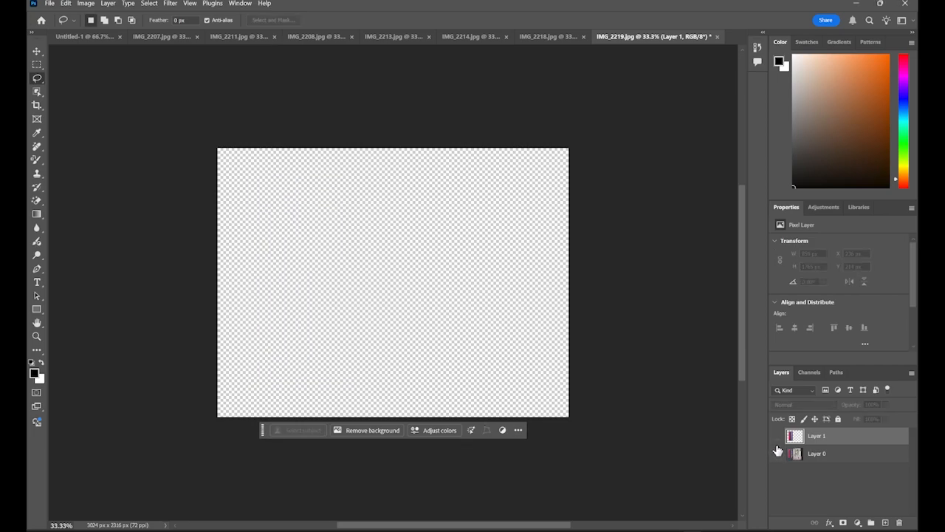
click(776, 453)
click(37, 65)
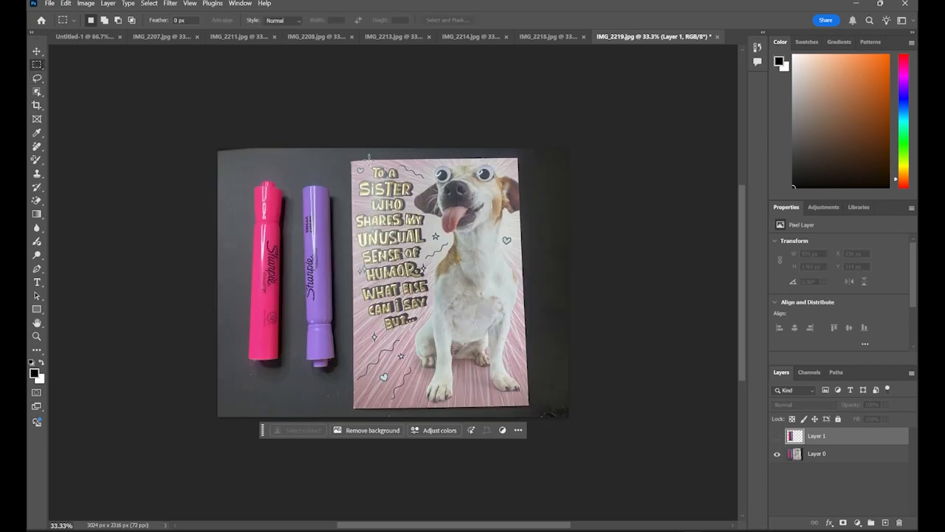
drag(344, 155, 535, 414)
key(ctrl+j)
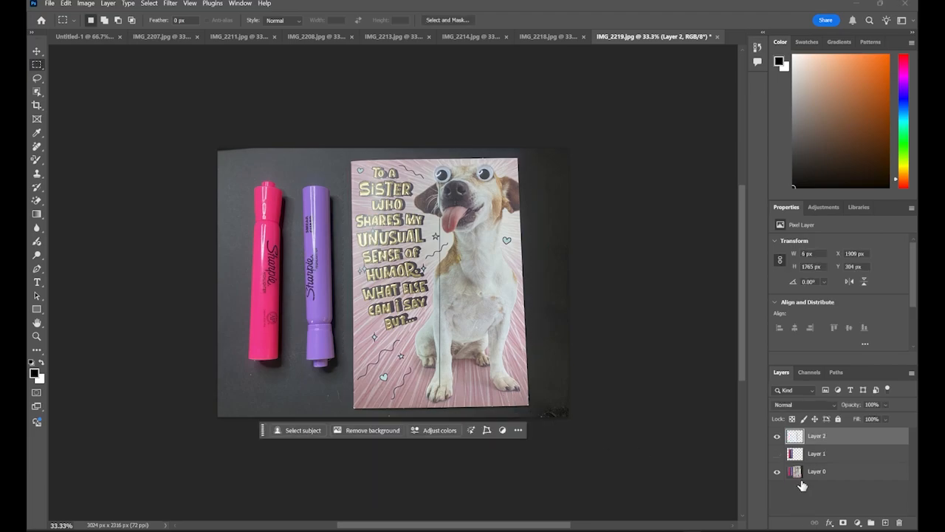
click(777, 472)
click(777, 472)
key(ctrl+z)
key(ctrl+z)
Copy the selected greeting card from the original photo layer onto a new layer and hide the original
click(803, 452)
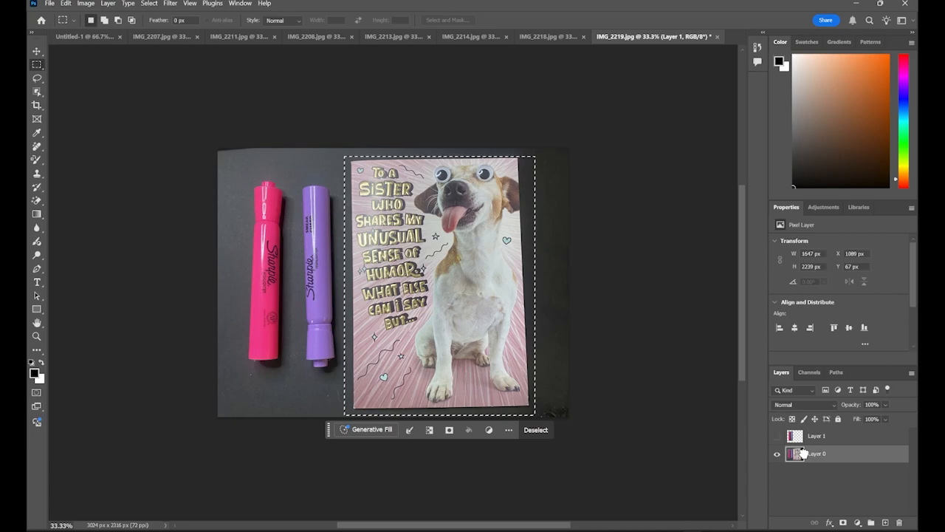
key(ctrl+j)
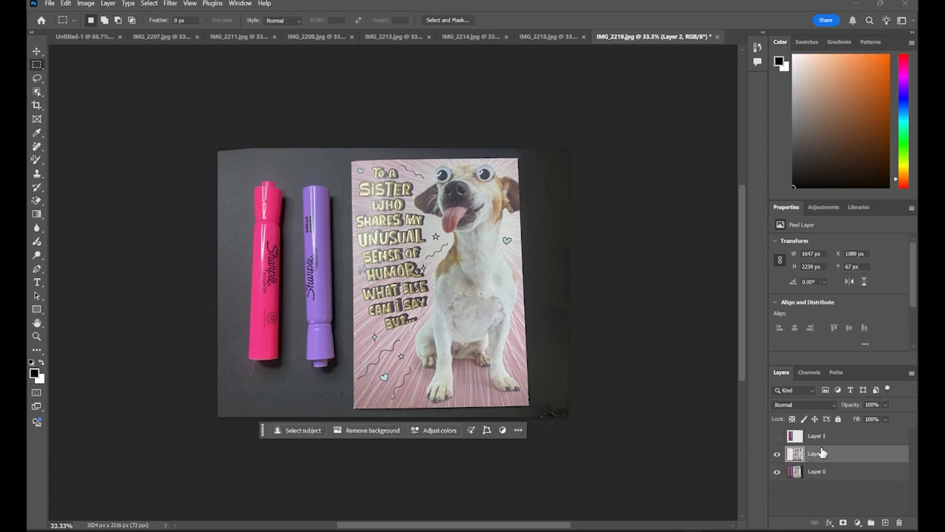
click(777, 472)
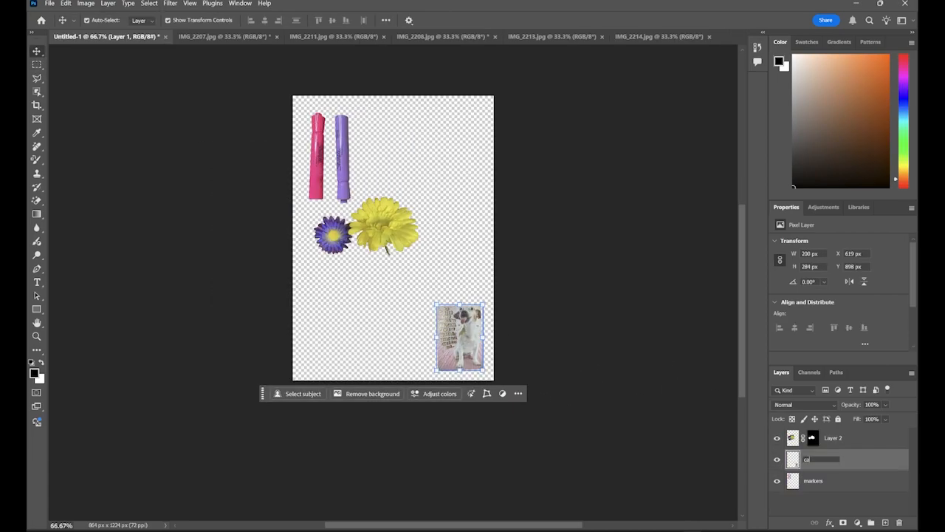
Rename the flower cut-out's layer as flowers
click(836, 443)
double_click(832, 438)
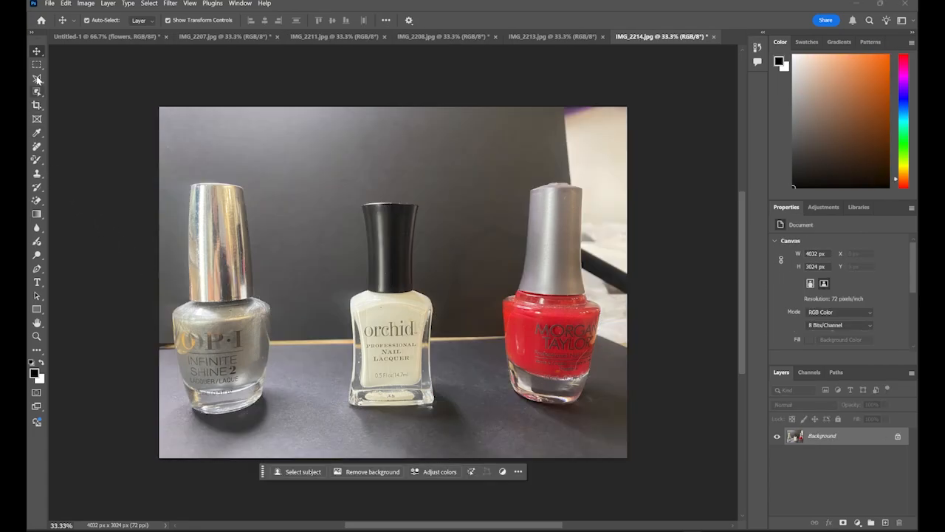
Copy the silver nail polish bottle in IMG_2214.jpg from a rectangular selection onto a new layer and hide the background layer
click(37, 66)
drag(164, 157, 274, 435)
key(ctrl+j)
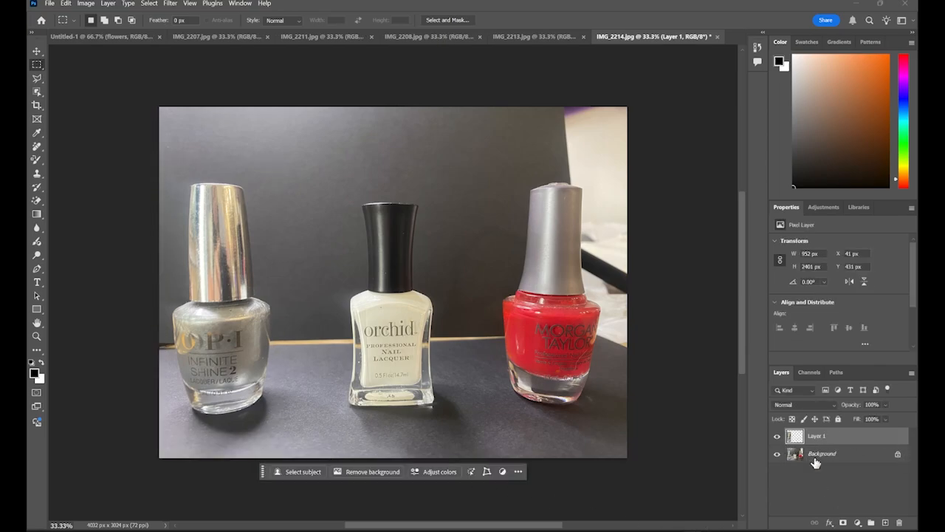
click(776, 454)
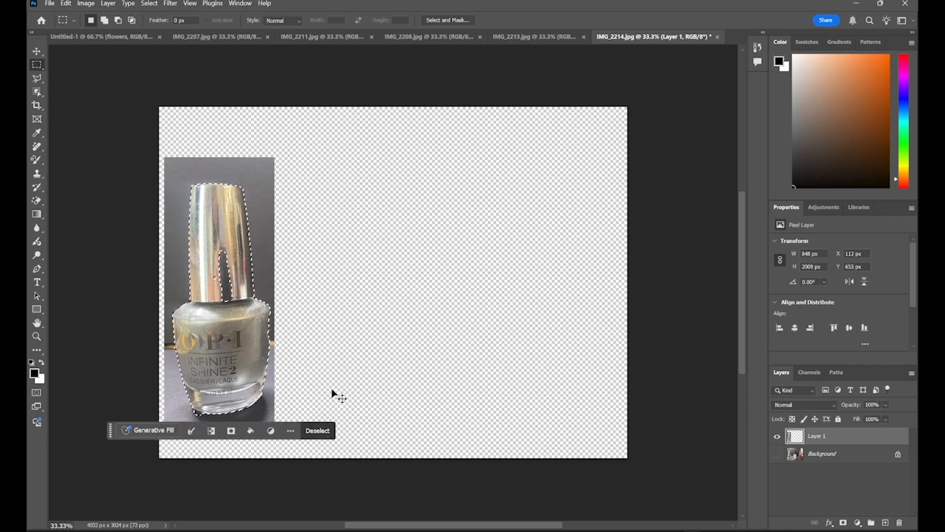
Clear the automatic selection and trace the silver nail polish bottle's outline with the Polygonal Lasso
key(ctrl+d)
right_click(37, 78)
click(90, 97)
click(190, 300)
click(174, 316)
click(192, 410)
click(256, 407)
click(267, 358)
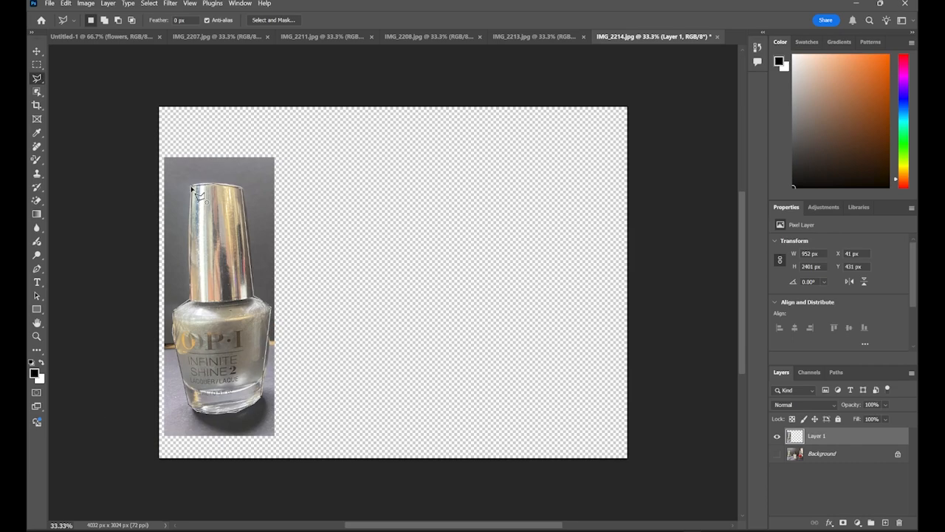
Move the red nail polish to the lower-left corner of the collage and apply its transform
drag(314, 297, 313, 433)
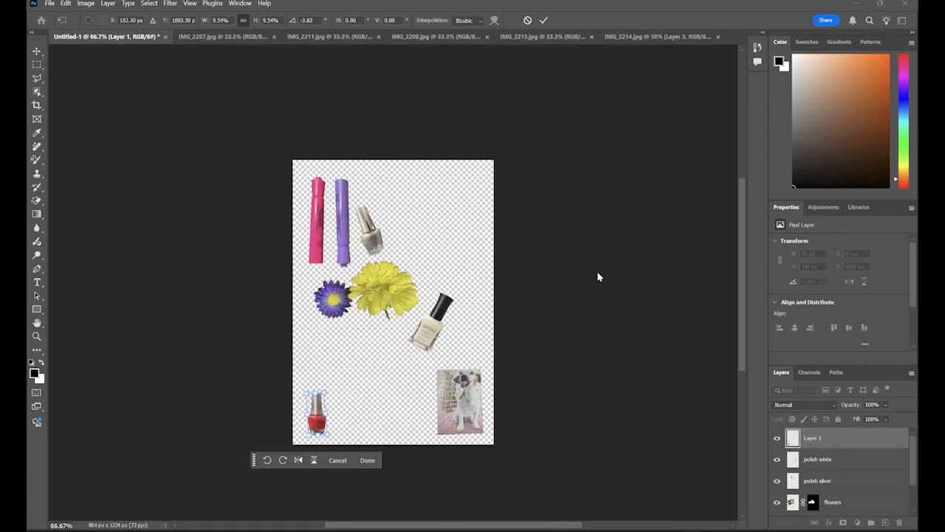
key(Return)
Close IMG_2214.jpg without saving its changes
click(713, 37)
click(719, 36)
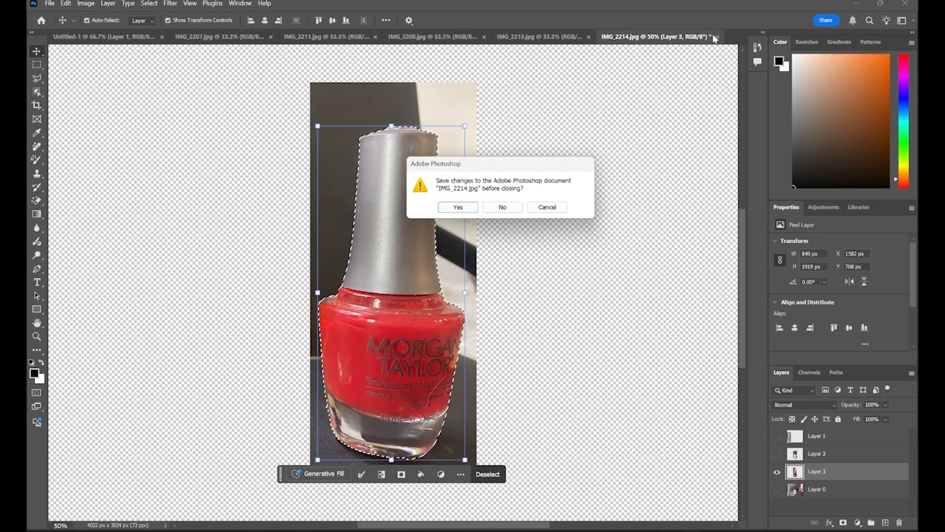
click(502, 205)
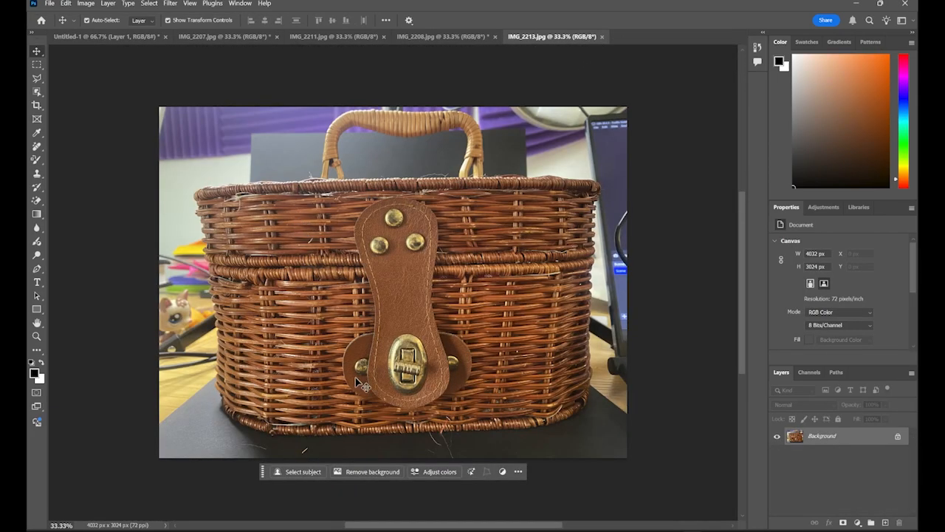
Select the wicker basket as the subject, bring it into the collage and size it to about 388 × 312 px between the red polish and the dog card
click(303, 471)
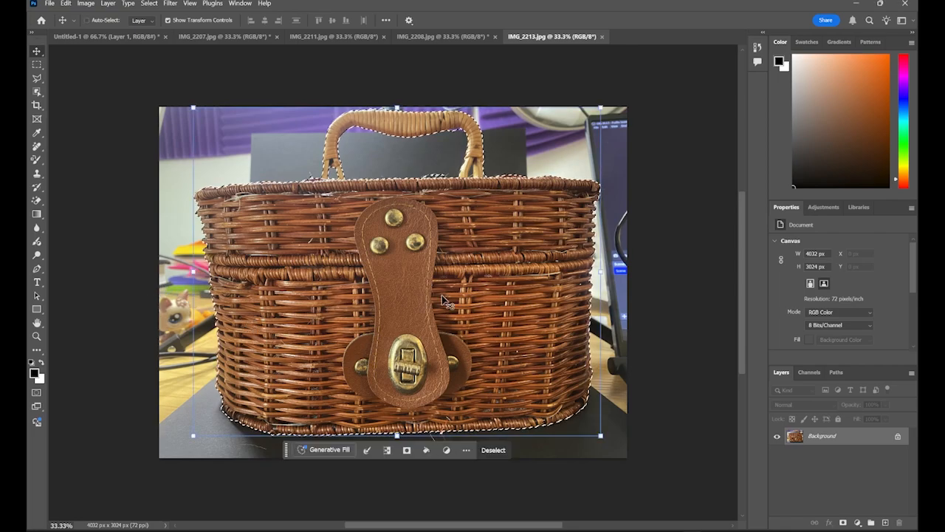
drag(384, 171, 342, 246)
drag(383, 285, 374, 392)
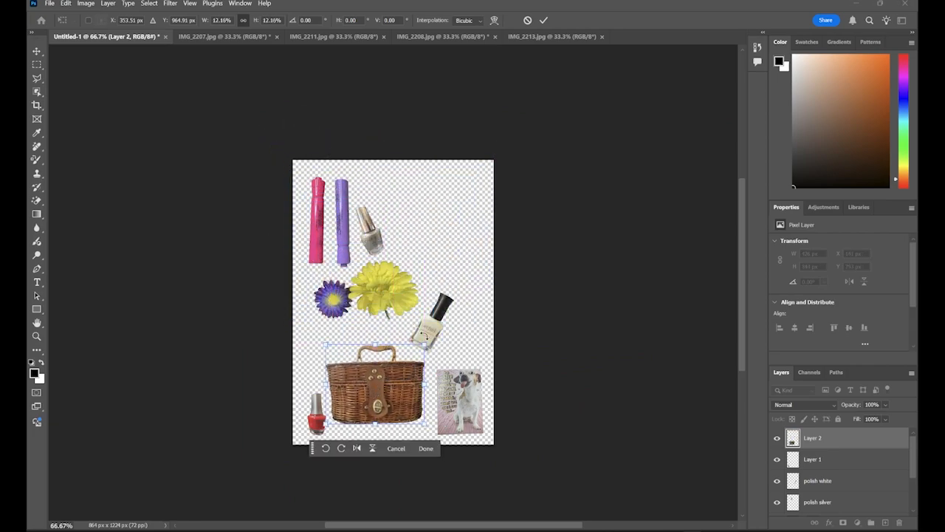
drag(425, 344, 417, 352)
drag(378, 392, 392, 407)
key(Return)
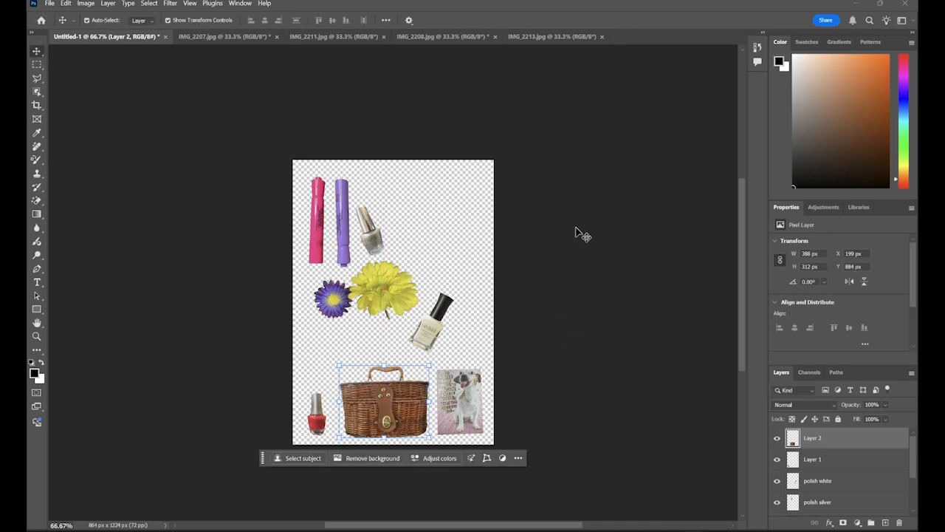
Close the basket photo IMG_2213.jpg and switch to the notebook photo IMG_2208.jpg
click(521, 36)
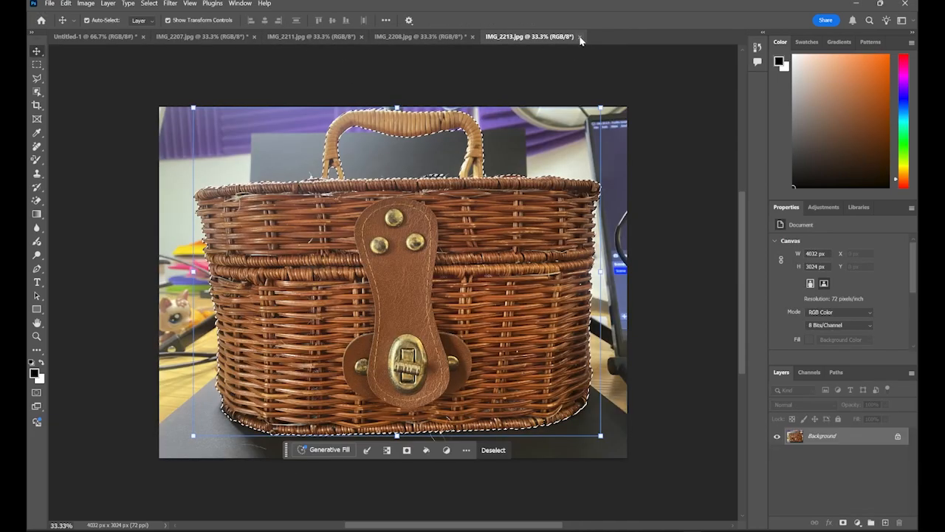
click(580, 36)
click(391, 36)
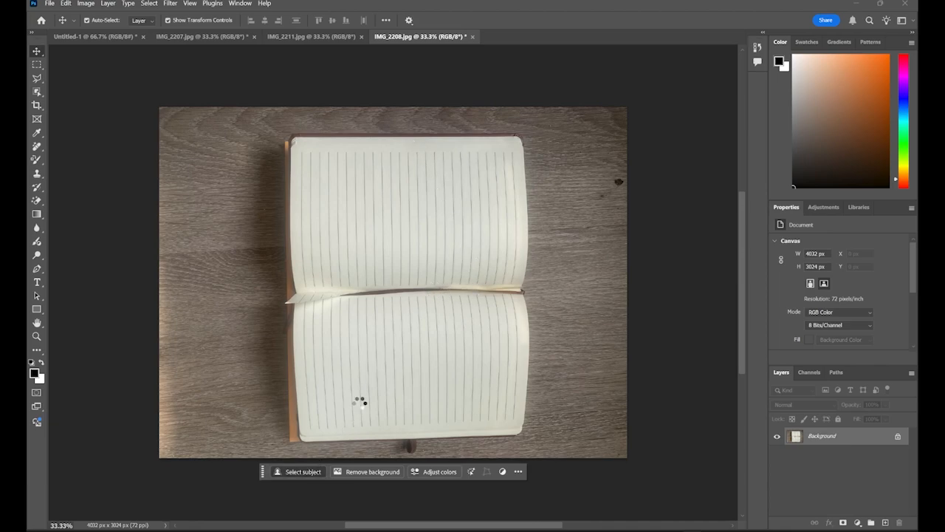
Copy the open notebook into the Untitled-1 collage and place it, scaled down and rotated, in the canvas's upper-right area
key(ctrl+c)
click(94, 36)
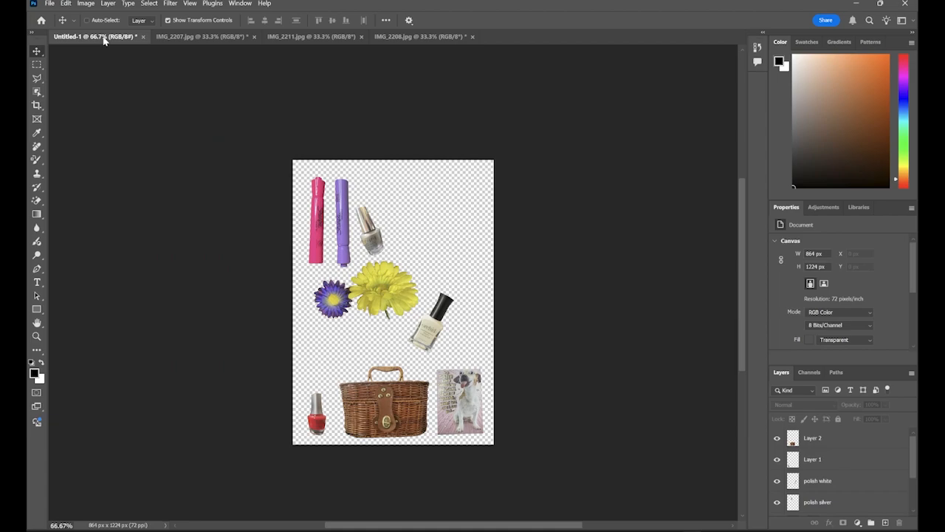
key(ctrl+v)
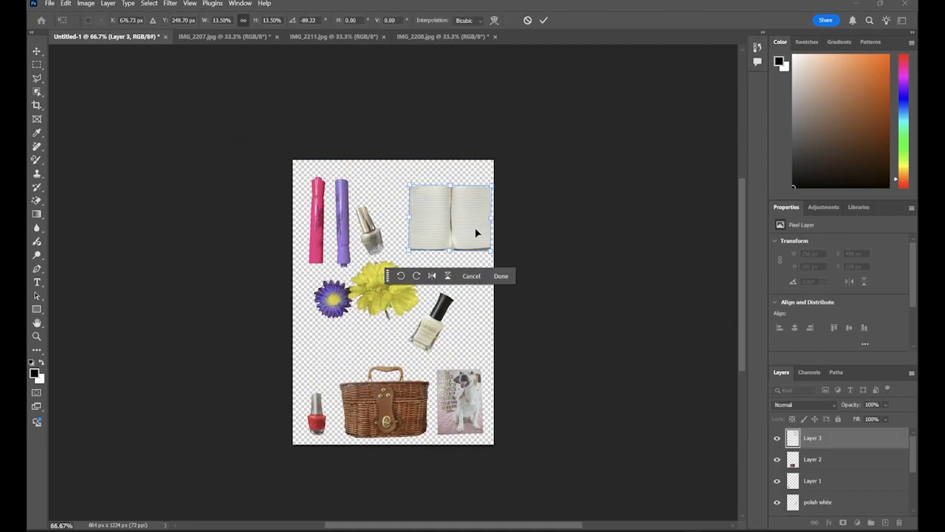
mouse_move(475, 228)
mouse_down()
mouse_move(486, 225)
mouse_move(473, 246)
mouse_move(461, 226)
mouse_up()
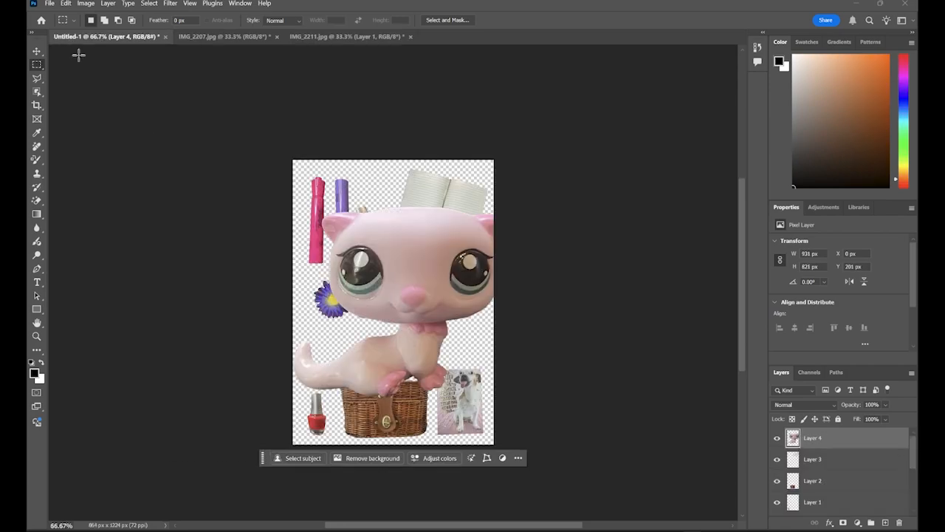
Scale the pasted pink toy figure down so it fits just below the open notebook in the Untitled-1 collage
click(36, 52)
drag(510, 206, 440, 260)
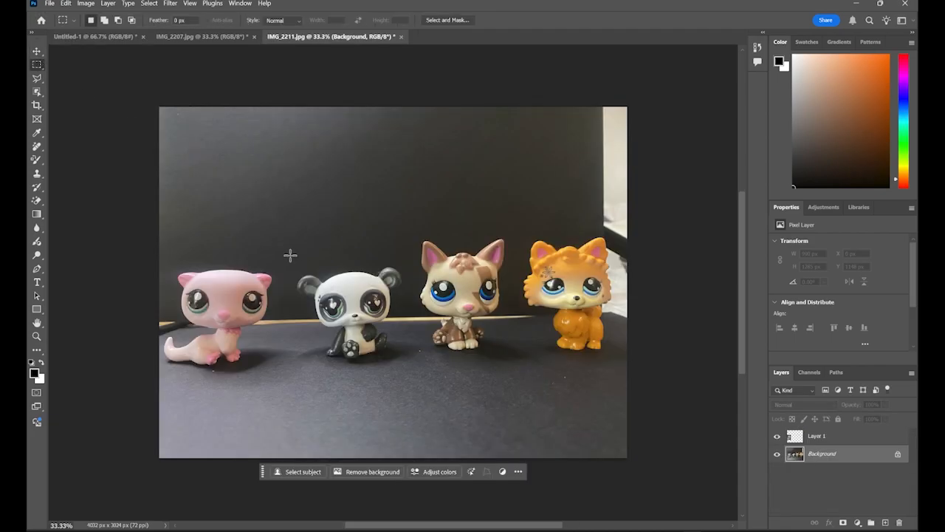
Select the area around the panda figure on the Background layer of IMG_2211.jpg with a rectangular marquee
drag(289, 255, 409, 372)
click(415, 382)
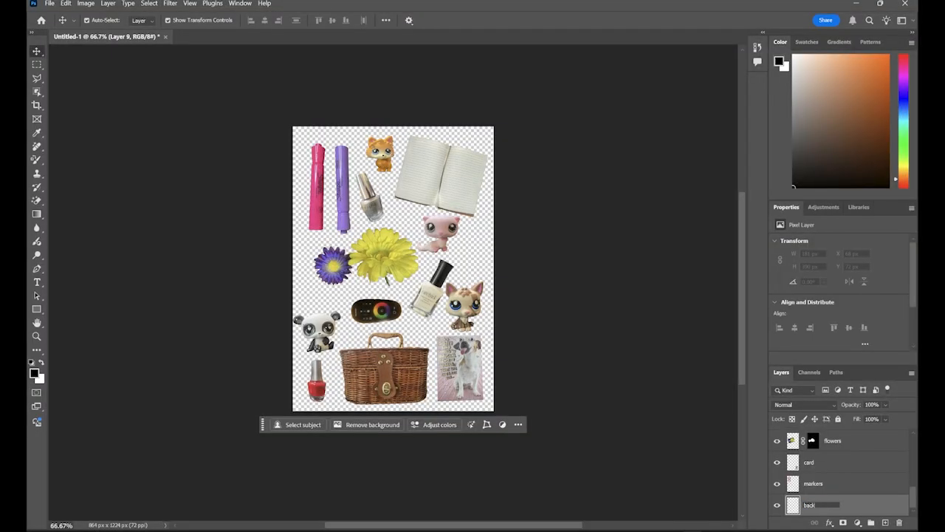
Name the collage's lowest layer "background", fill its entire canvas area with white (ffffff), and clear the selection
click(868, 507)
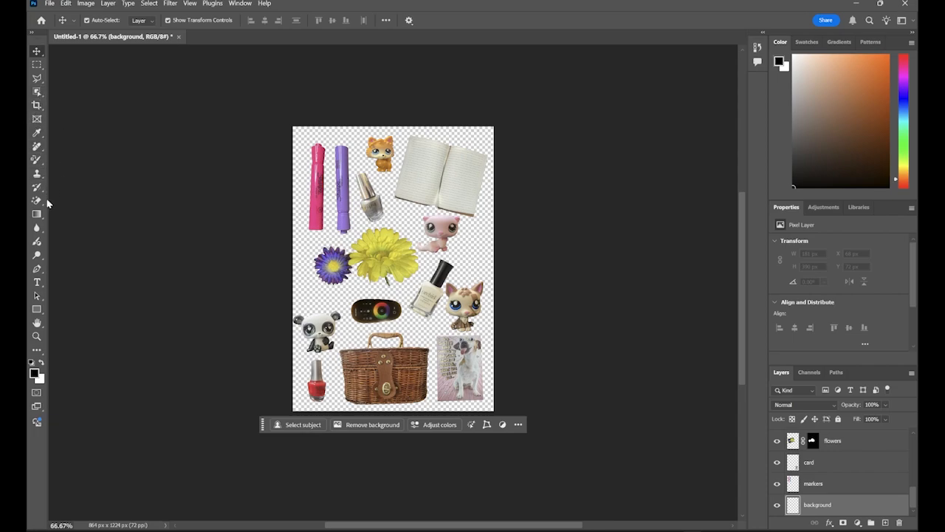
click(37, 65)
drag(291, 124, 497, 413)
click(403, 426)
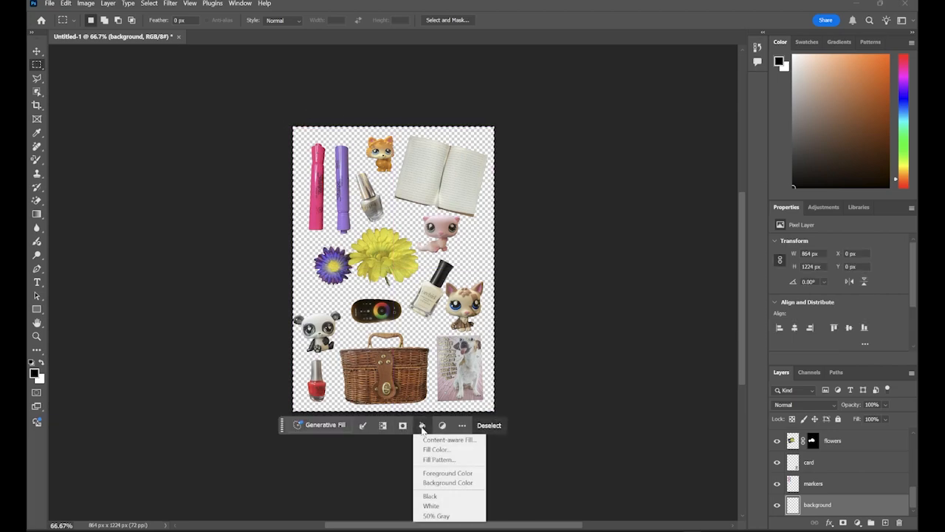
click(435, 449)
text(ffffff)
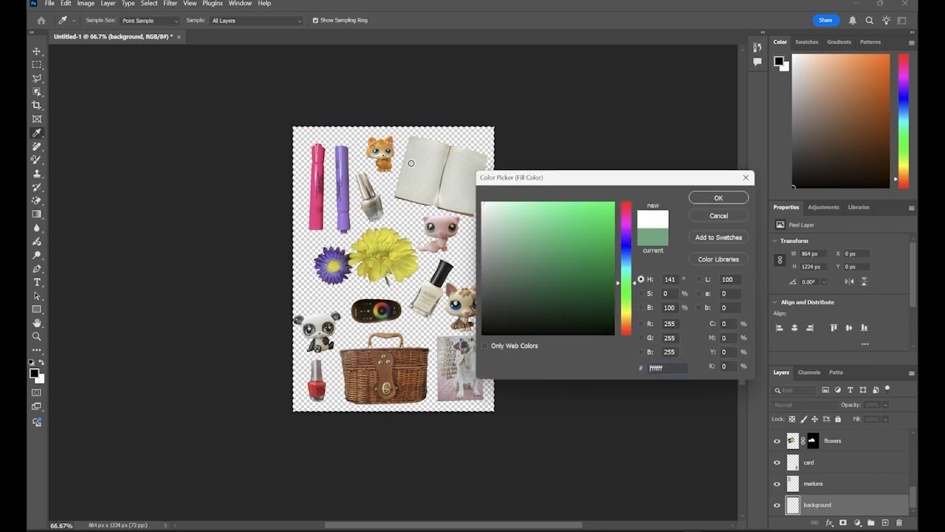
key(Return)
click(568, 144)
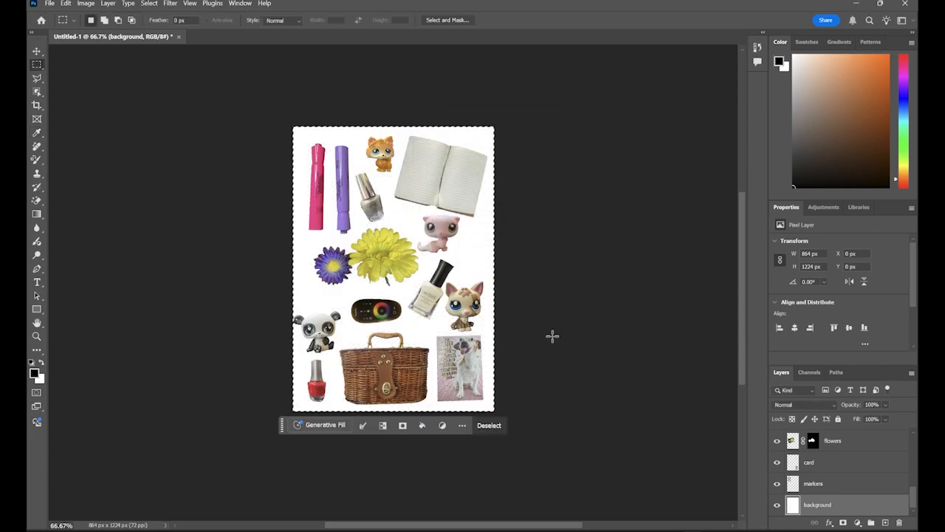
click(493, 426)
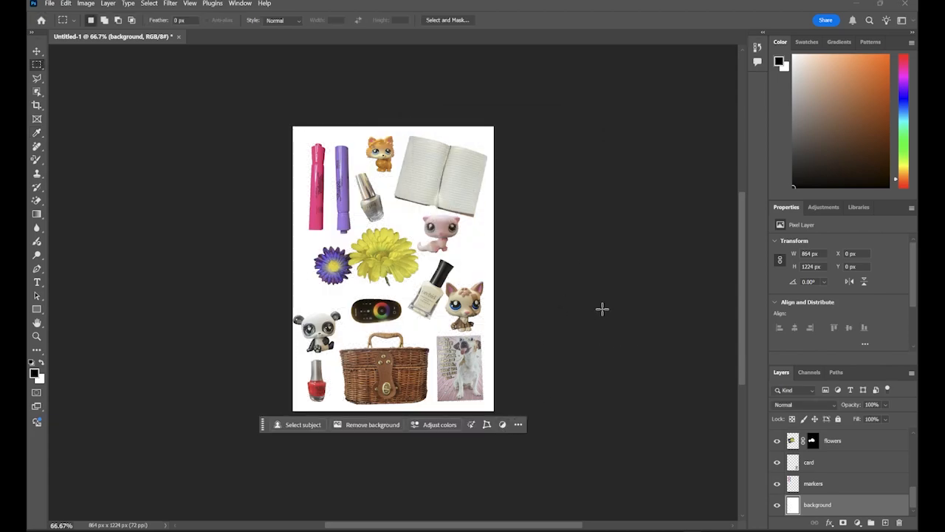
Open the Export As settings for the Untitled-1 collage
click(50, 5)
mouse_move(74, 177)
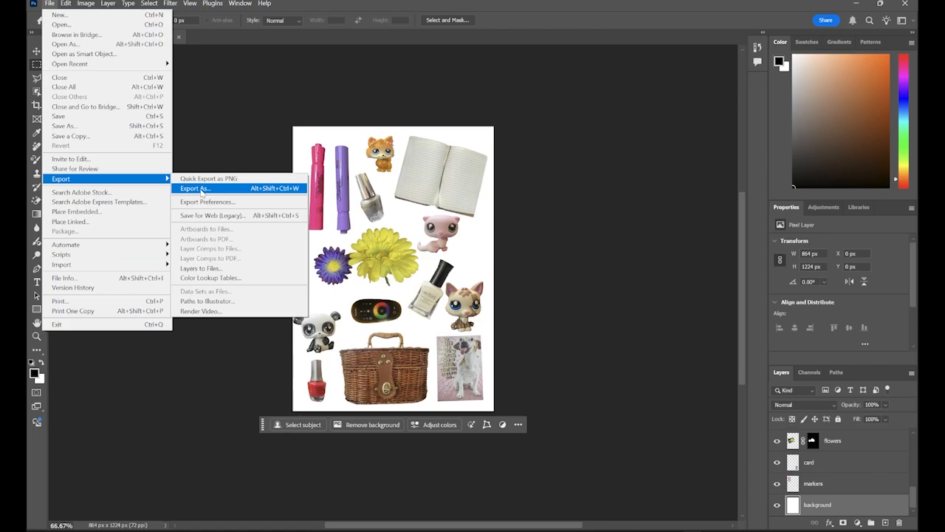
click(196, 189)
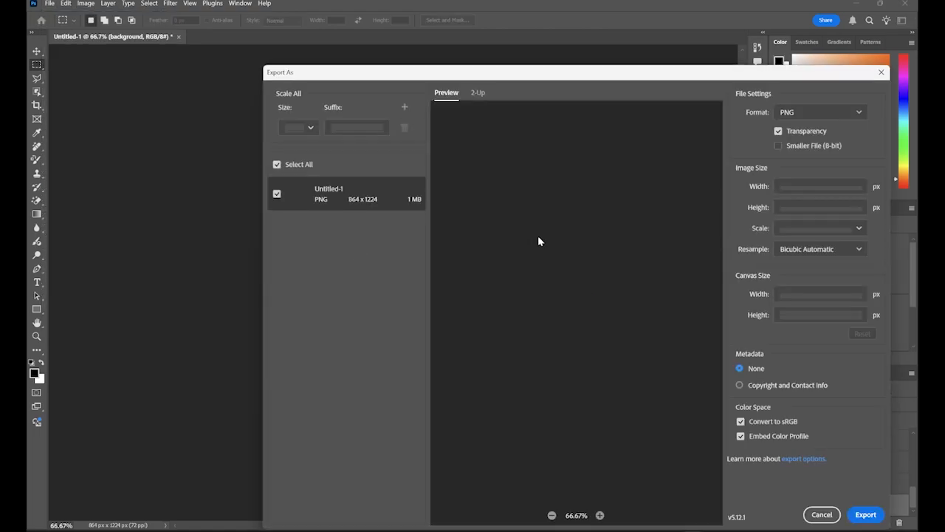